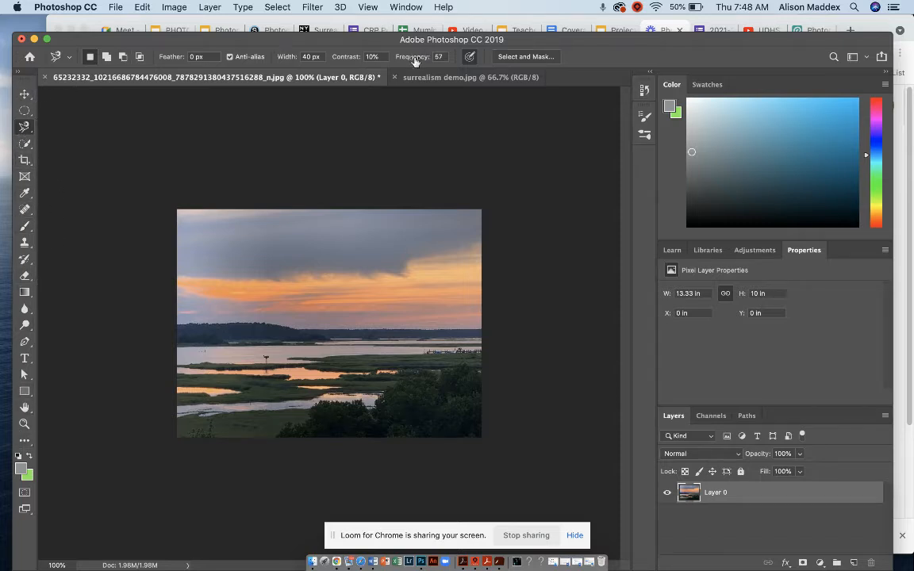
- Place outdoor-yoga1.jpg as an embedded image at its default size over the sunset landscape and commit it
{"action": "left_click", "coordinate": [116, 8]}
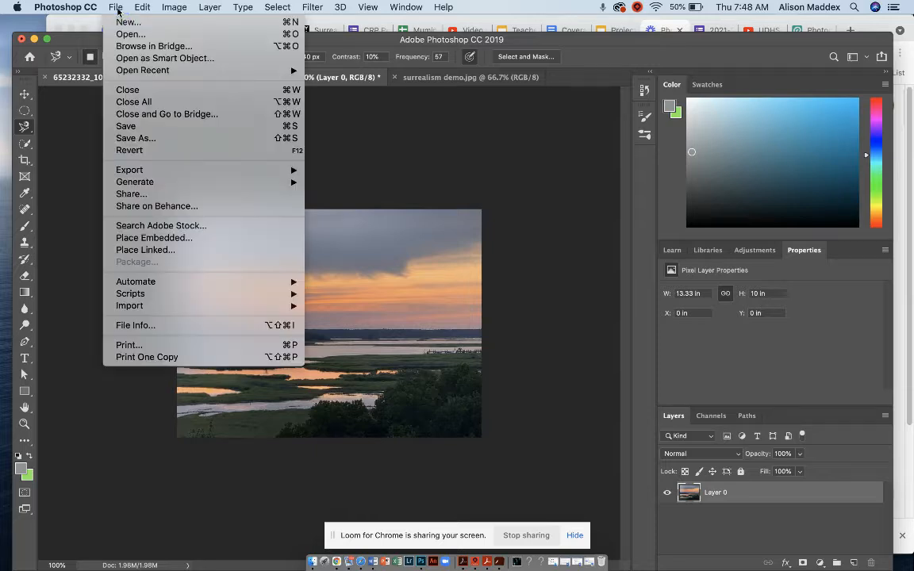
{"action": "left_click", "coordinate": [176, 238]}
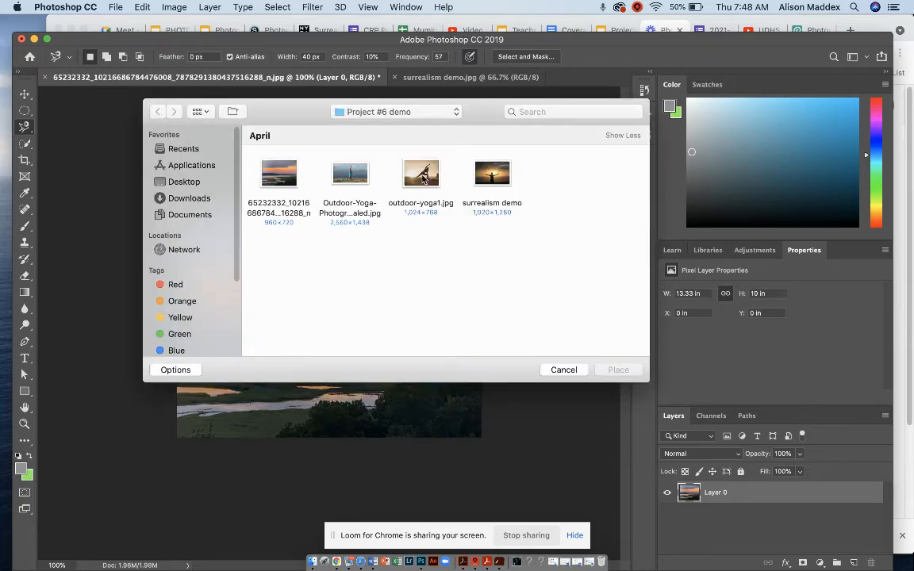
{"action": "left_click", "coordinate": [420, 176]}
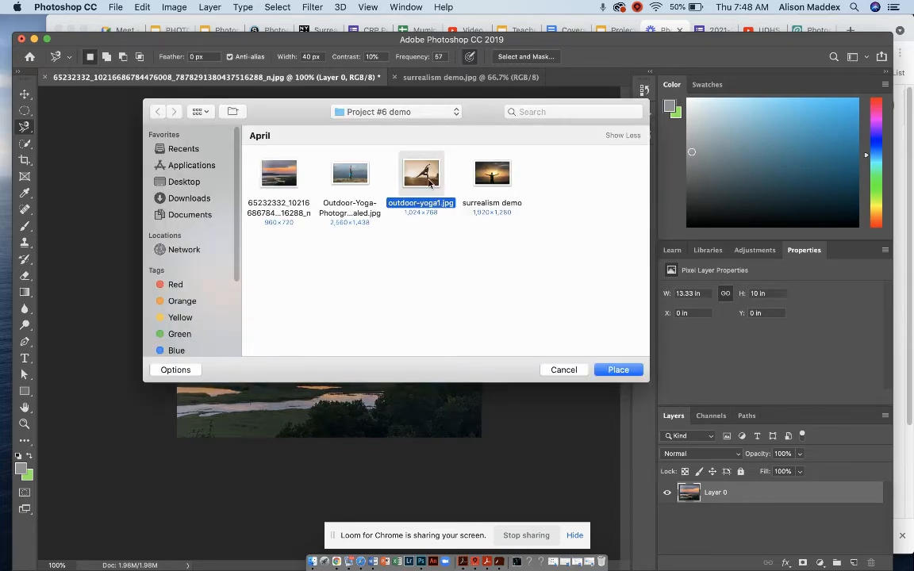
{"action": "left_click", "coordinate": [616, 370]}
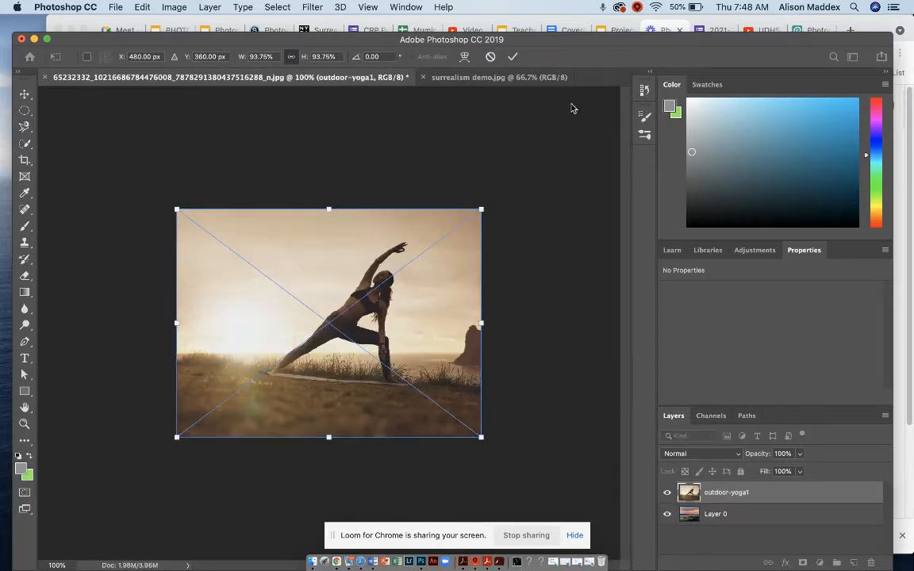
{"action": "left_click", "coordinate": [512, 58]}
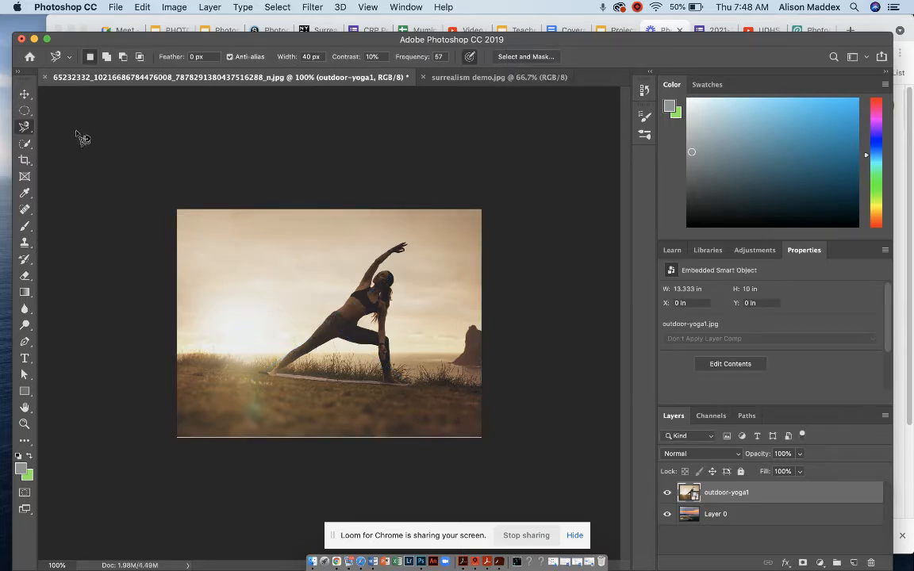
- Mask the outdoor-yoga1 layer with a circular Elliptical Marquee selection around the stretching woman, using a 27 px feather
{"action": "left_click", "coordinate": [26, 112]}
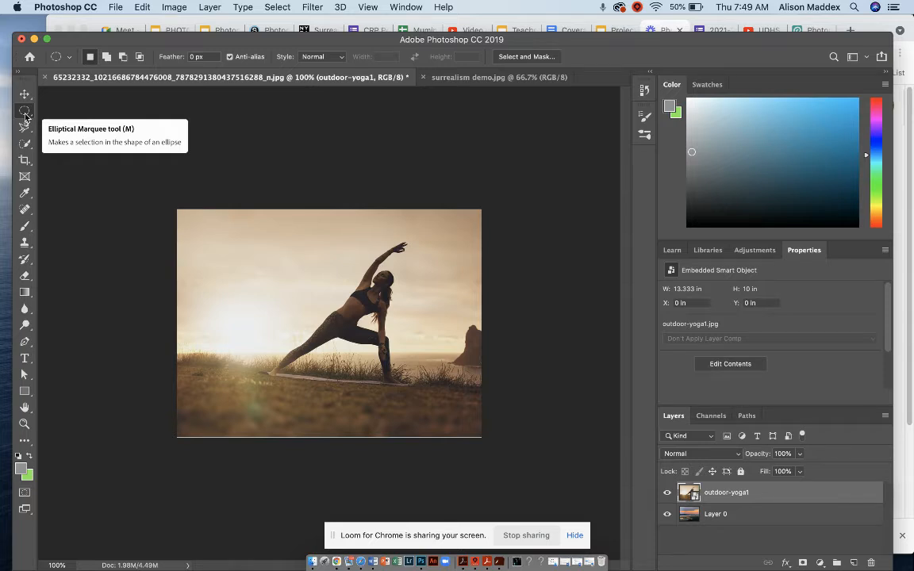
{"action": "left_click", "coordinate": [196, 57]}
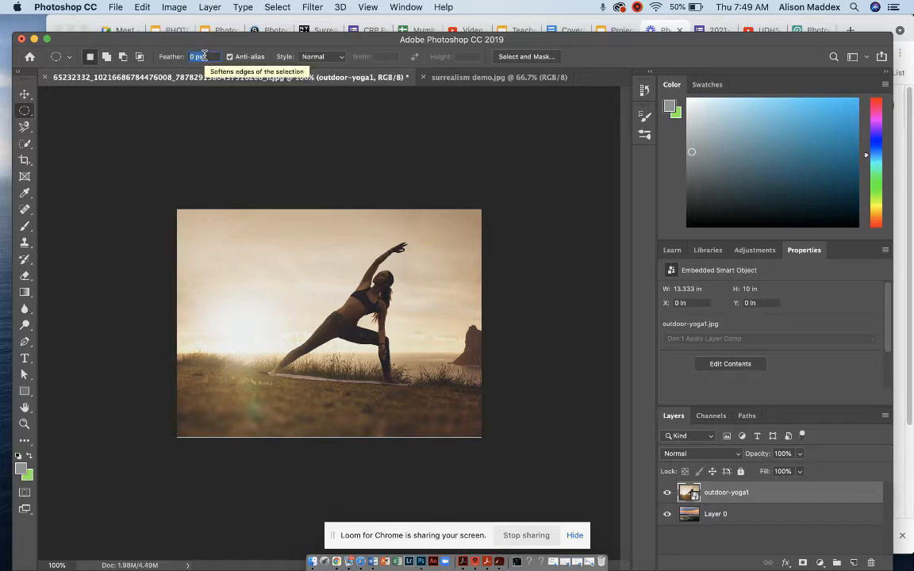
{"action": "key", "text": "BackSpace"}
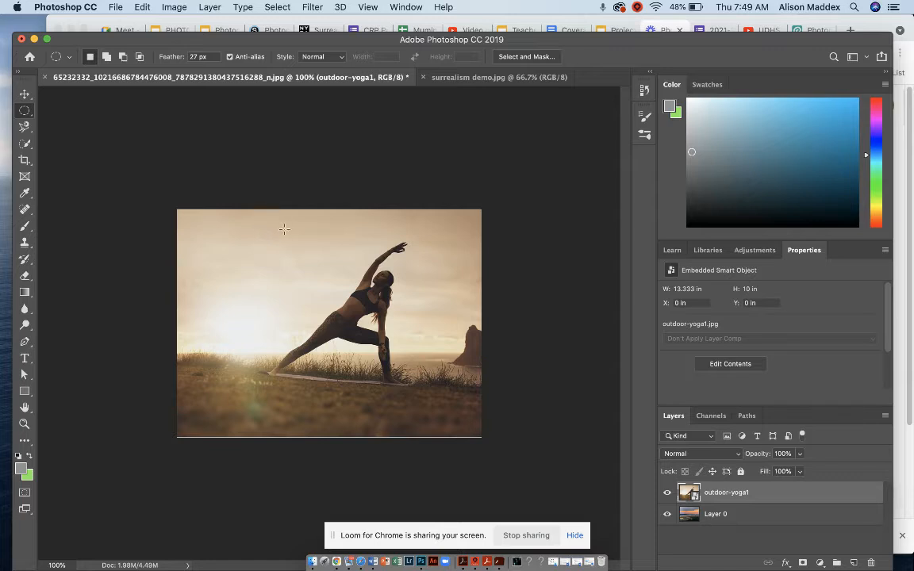
{"action": "left_click_drag", "start_coordinate": [284, 229], "coordinate": [434, 398]}
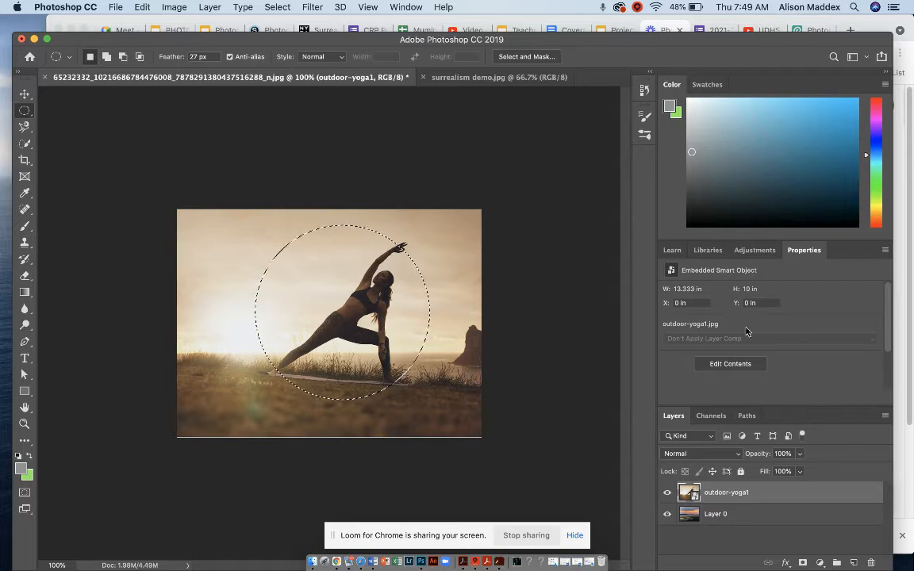
{"action": "left_click", "coordinate": [802, 563]}
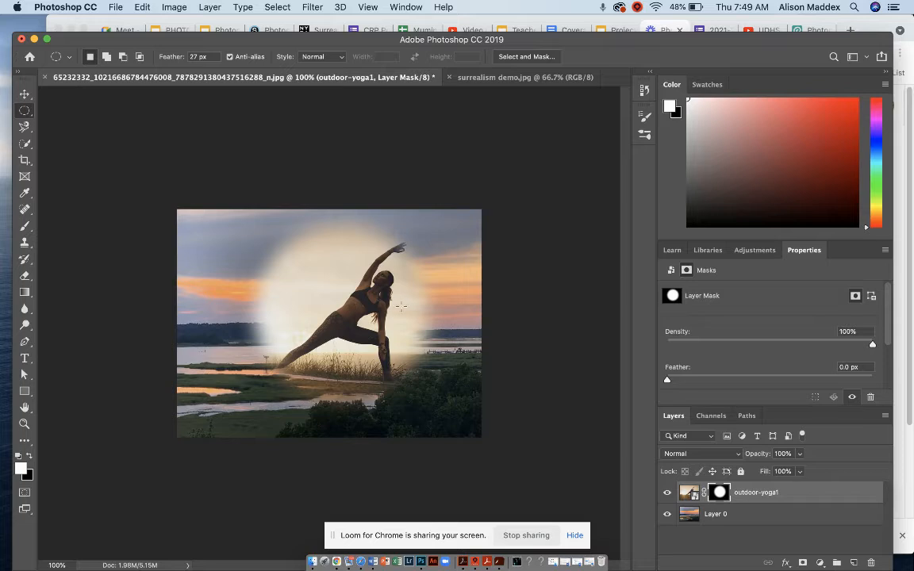
- Unlink the outdoor-yoga1 image from its mask, then scale only the image to about 82.56% and shift it slightly up
{"action": "left_click", "coordinate": [703, 494]}
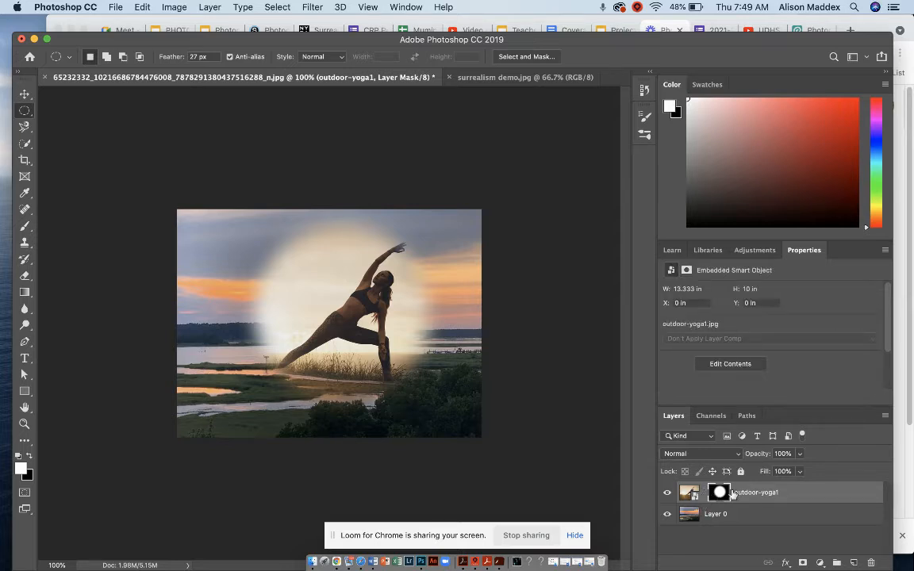
{"action": "left_click", "coordinate": [691, 496]}
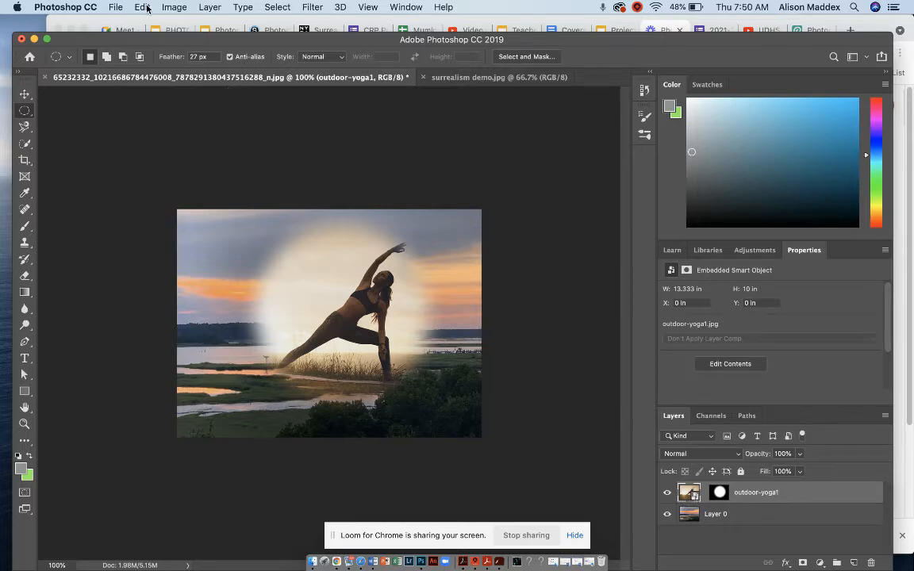
{"action": "key", "text": "super+t"}
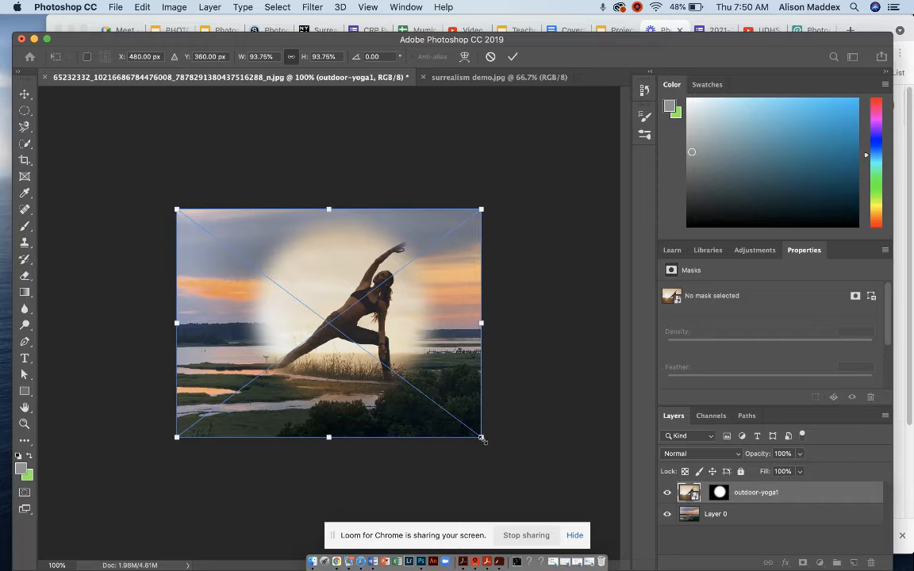
{"action": "left_click_drag", "start_coordinate": [481, 437], "coordinate": [425, 386]}
{"action": "left_click_drag", "start_coordinate": [384, 295], "coordinate": [403, 300]}
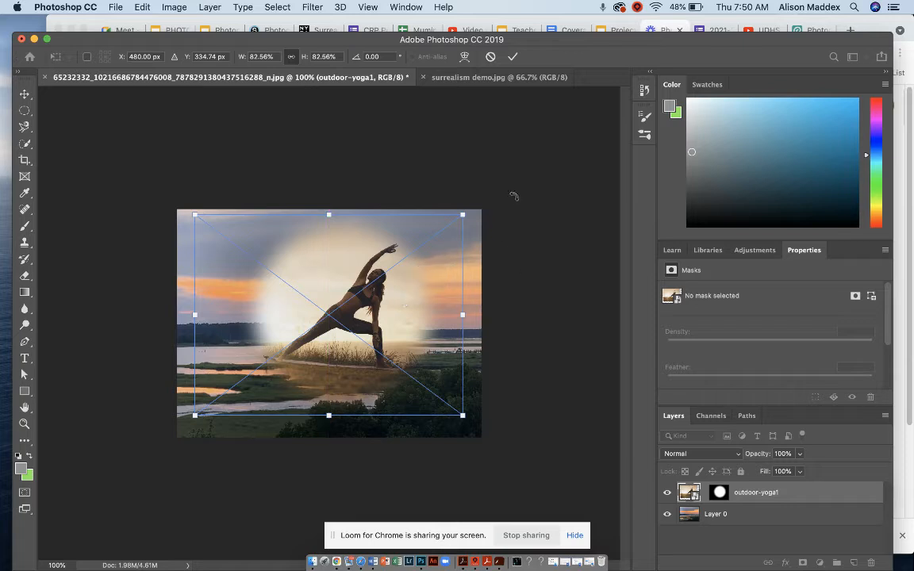
{"action": "left_click", "coordinate": [513, 57]}
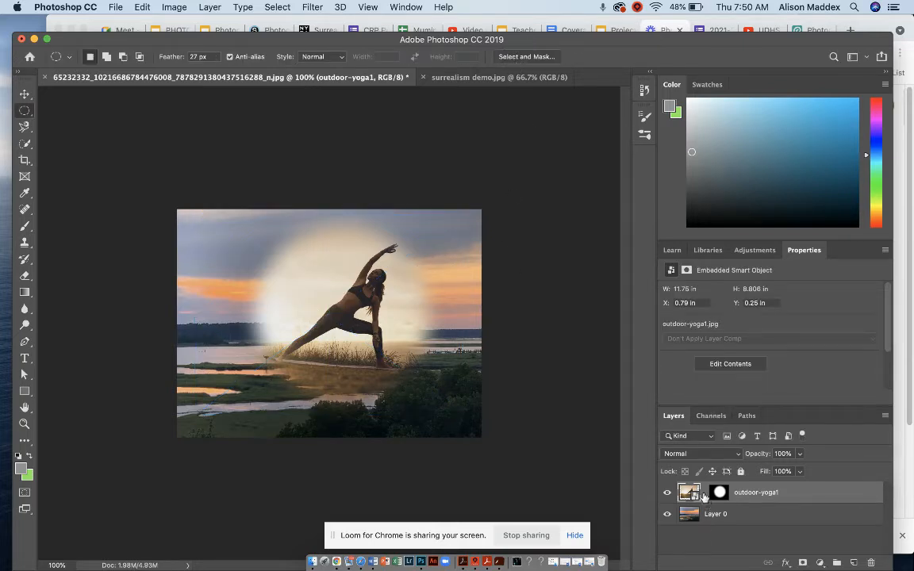
- Relink the mask and move the masked yoga image to the left part of the landscape, at X about -2.97 in
{"action": "left_click", "coordinate": [25, 93]}
{"action": "left_click_drag", "start_coordinate": [353, 318], "coordinate": [277, 320]}
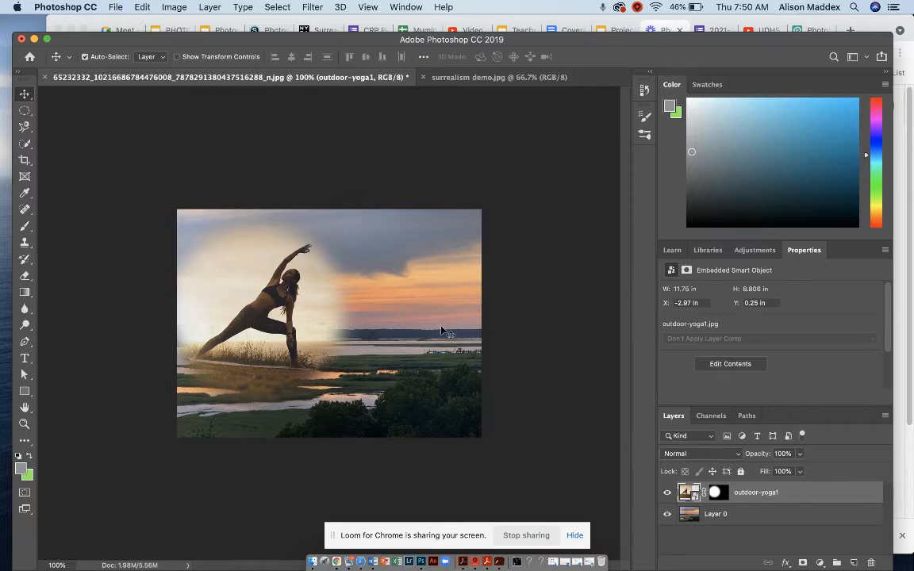
- Place the Outdoor-Yoga-Photography-18-scaled image as embedded and position it toward the right, centred at about X 632 px, Y 335.5 px
{"action": "left_click", "coordinate": [115, 7]}
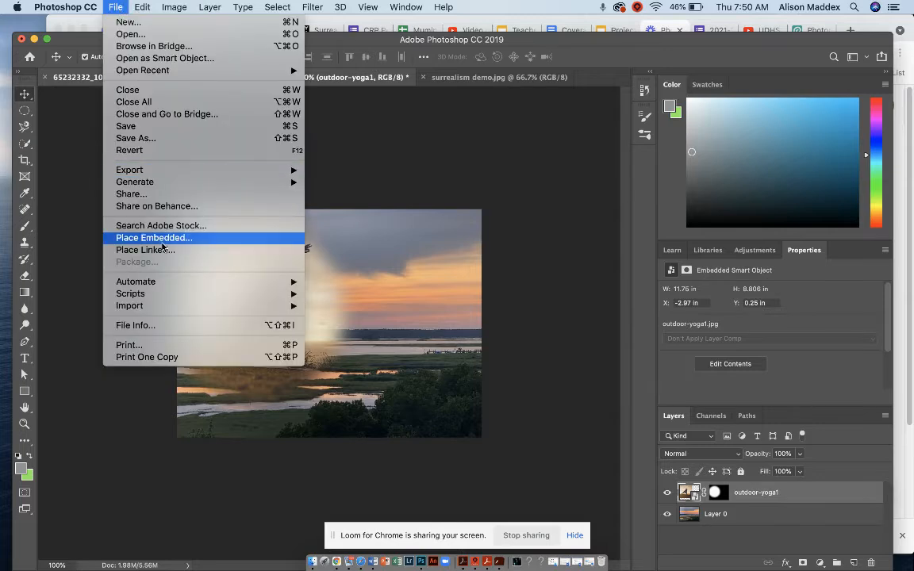
{"action": "left_click", "coordinate": [155, 238]}
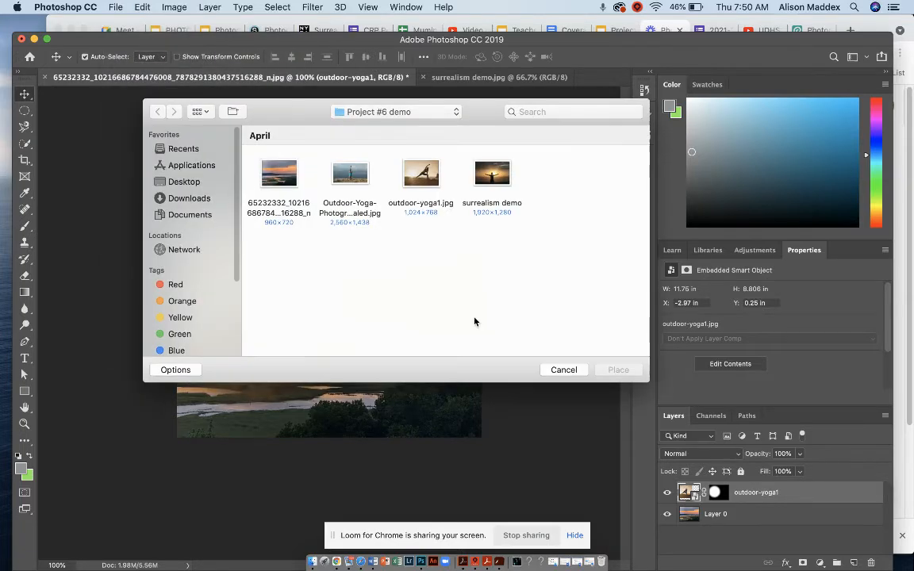
{"action": "left_click", "coordinate": [350, 173]}
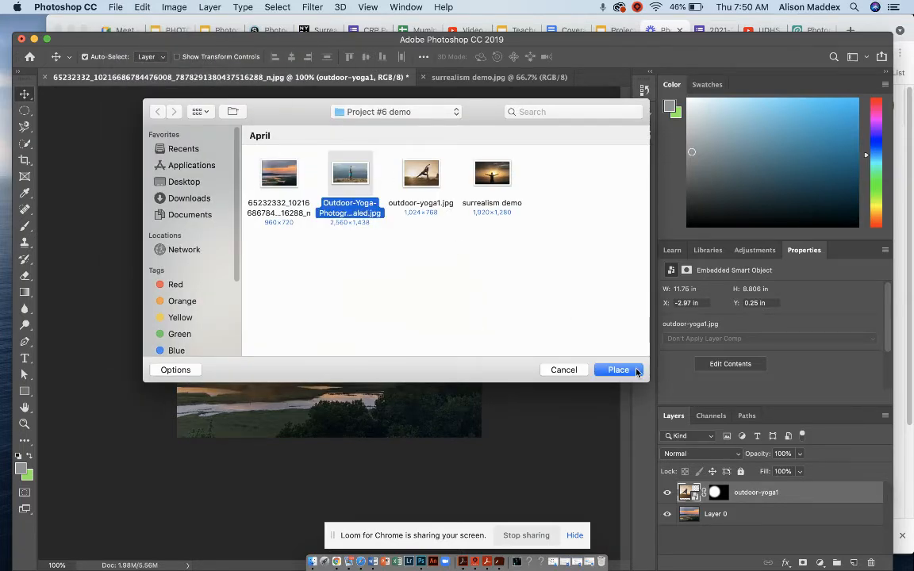
{"action": "left_click", "coordinate": [636, 372]}
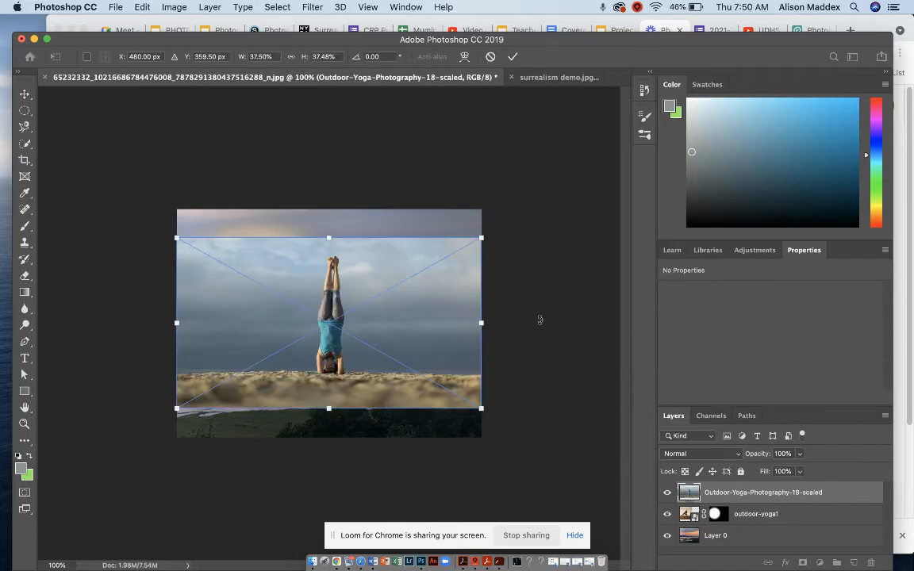
{"action": "left_click_drag", "start_coordinate": [393, 255], "coordinate": [439, 250]}
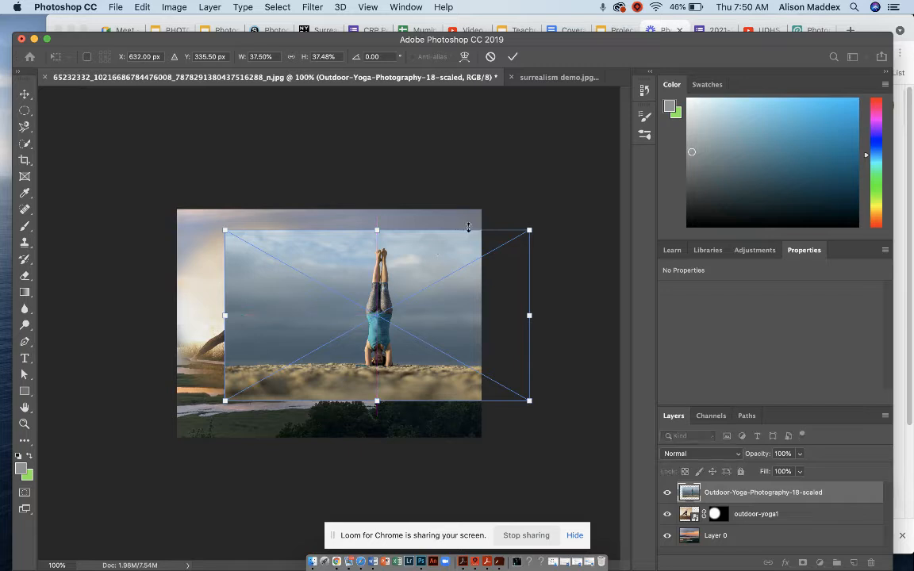
{"action": "left_click", "coordinate": [514, 58]}
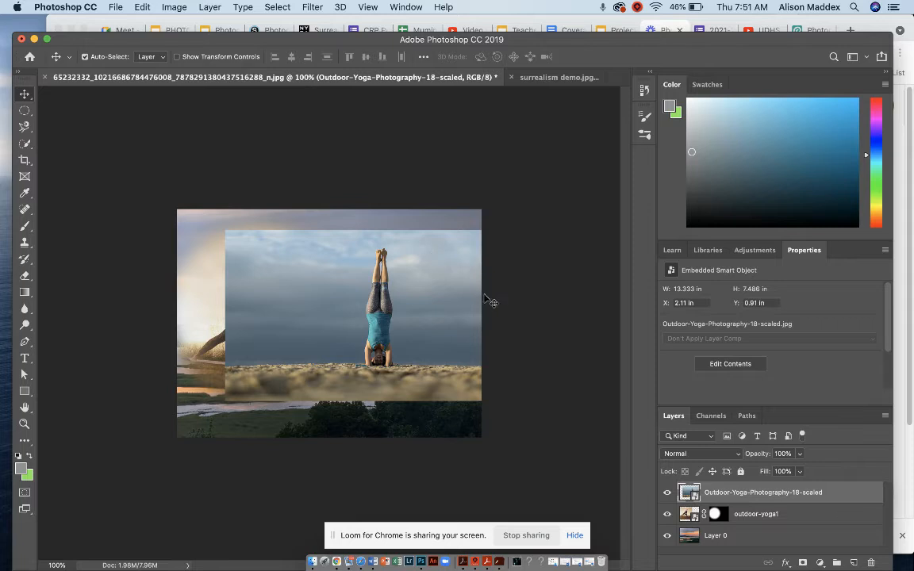
- Set the Eraser to a soft round 130 px brush at 30% opacity and rasterize the handstand photo's smart object
{"action": "left_click", "coordinate": [24, 280]}
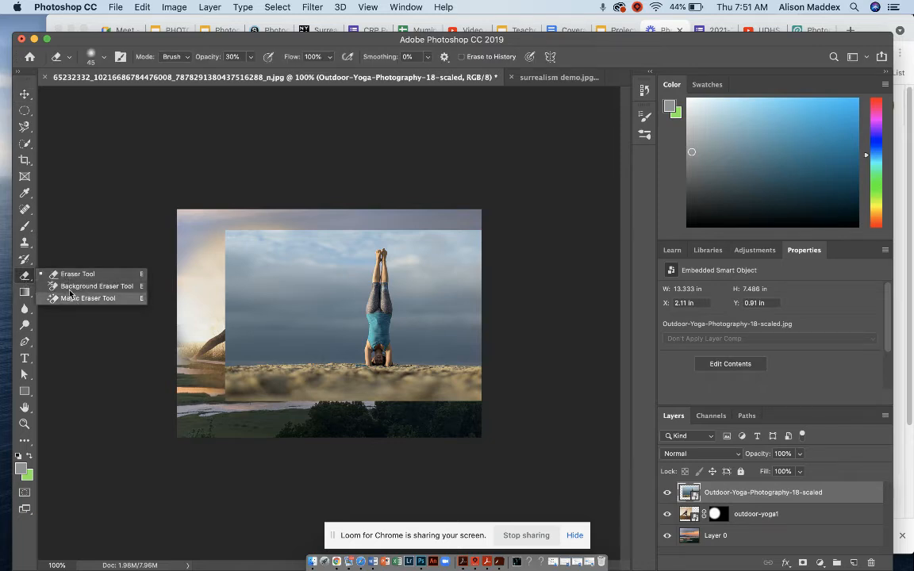
{"action": "left_click", "coordinate": [24, 279]}
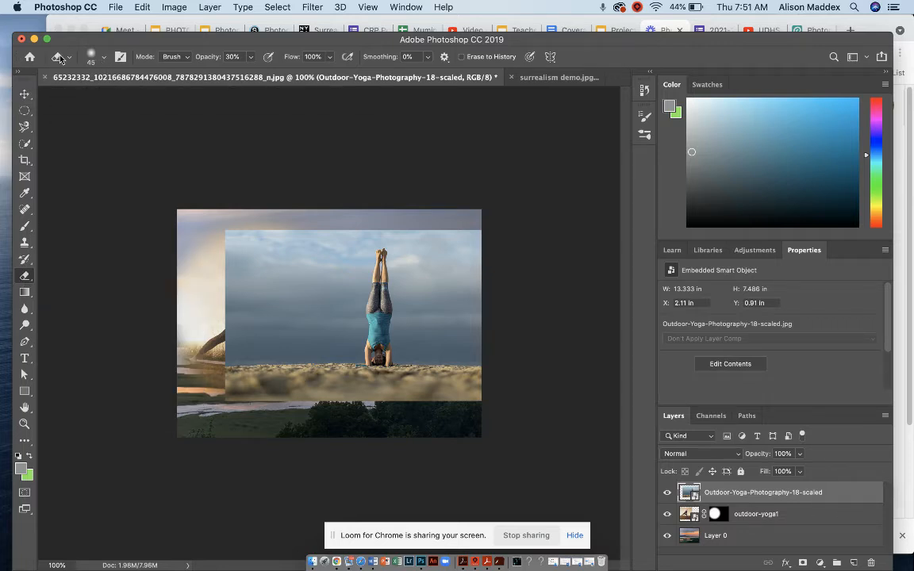
{"action": "left_click", "coordinate": [104, 58]}
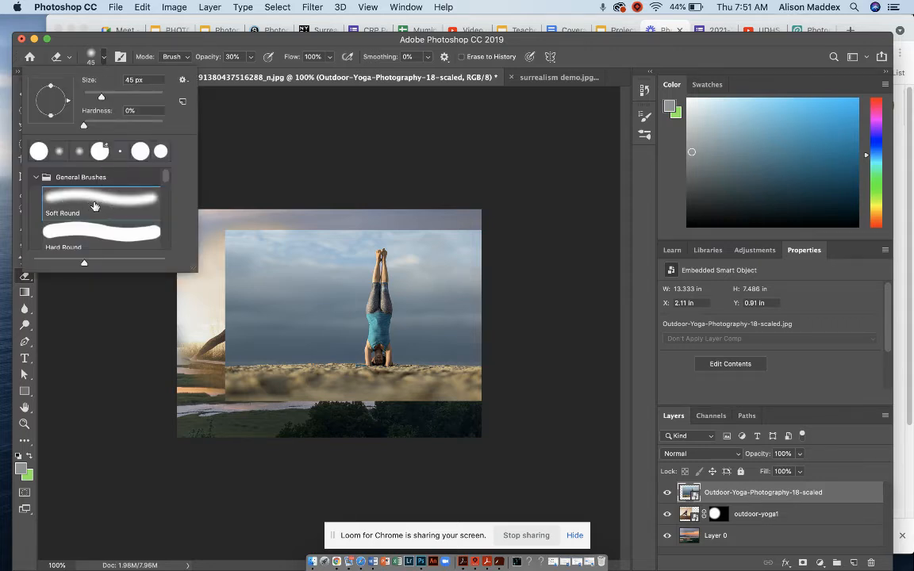
{"action": "left_click", "coordinate": [103, 58]}
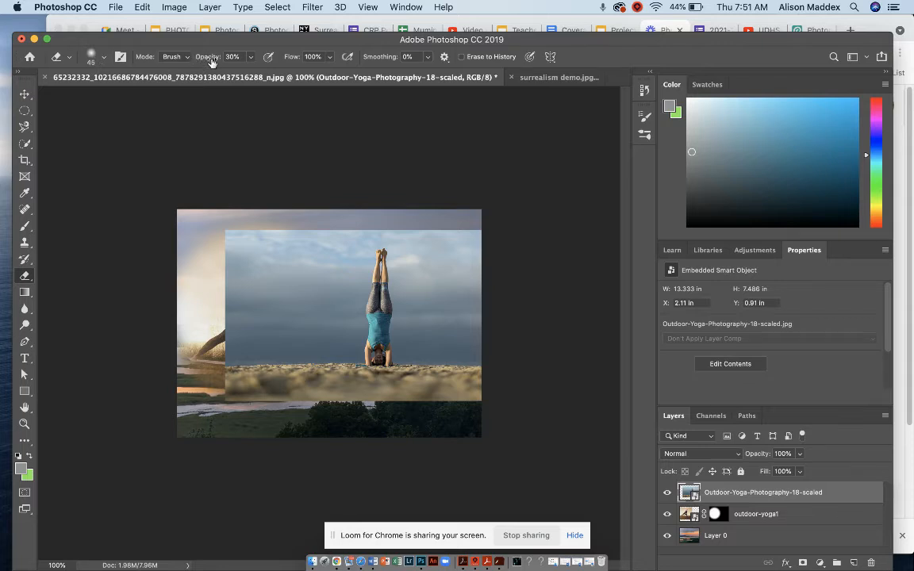
{"action": "left_click", "coordinate": [250, 60]}
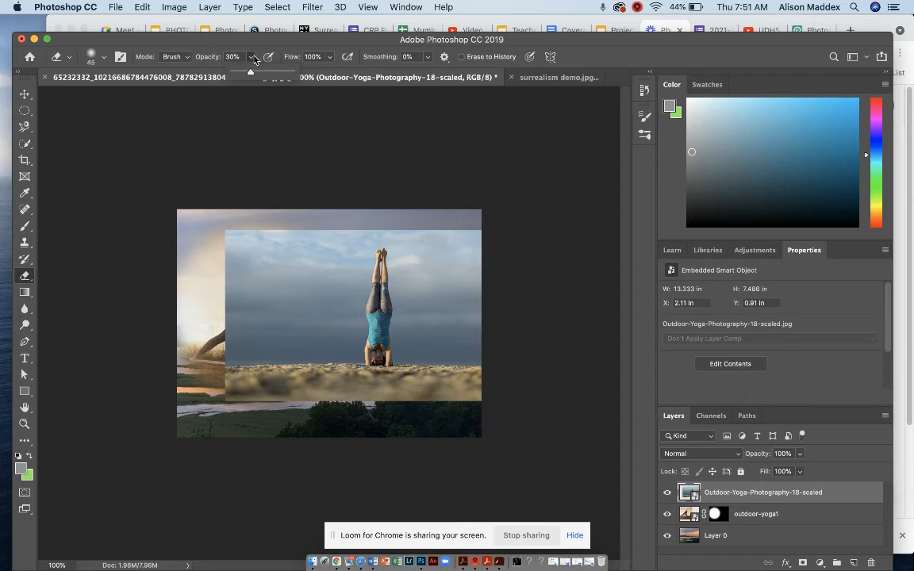
{"action": "left_click", "coordinate": [177, 44]}
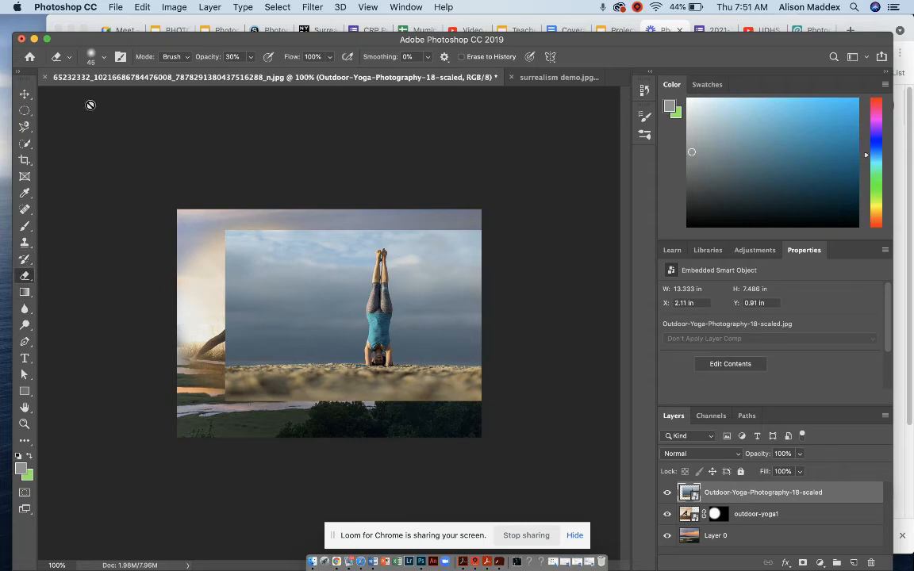
{"action": "left_click", "coordinate": [103, 58]}
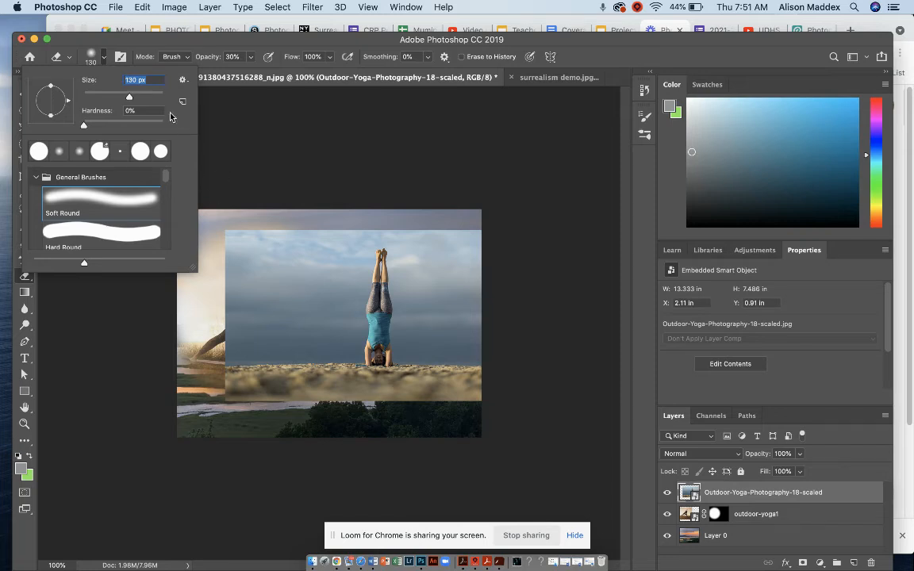
{"action": "left_click", "coordinate": [190, 305]}
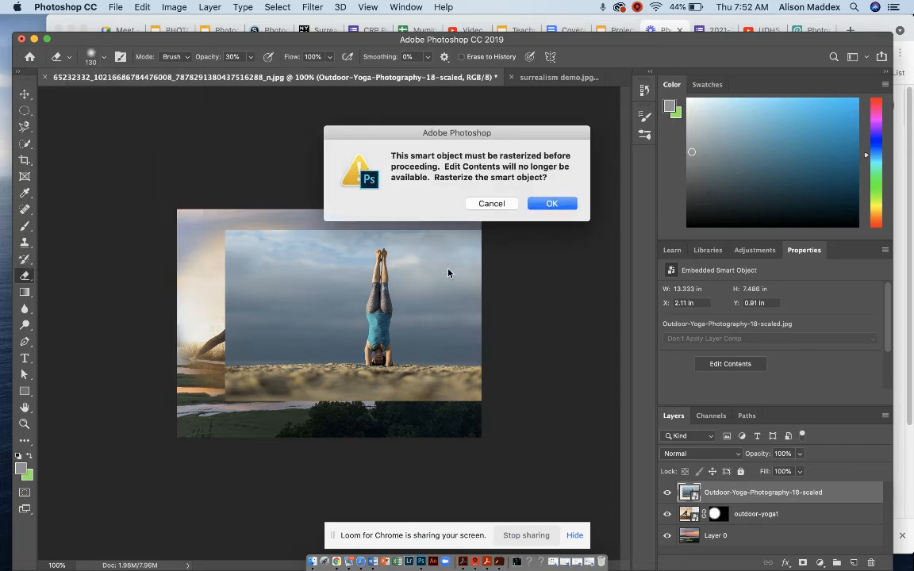
{"action": "left_click", "coordinate": [554, 203]}
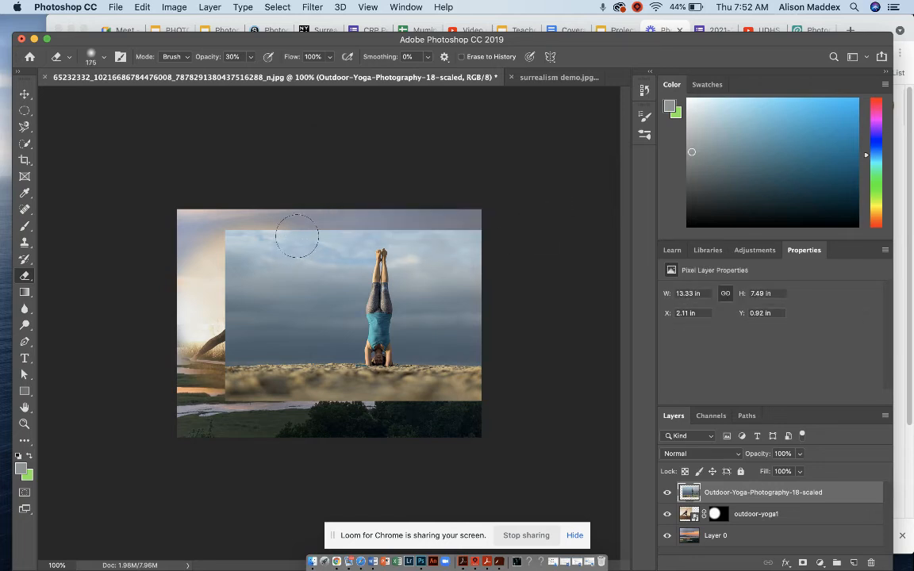
- Enlarge the eraser brush to 400 px and softly erase the upper-left corner of the handstand photo
{"action": "key", "text": "bracketright"}
{"action": "key", "text": "bracketright"}
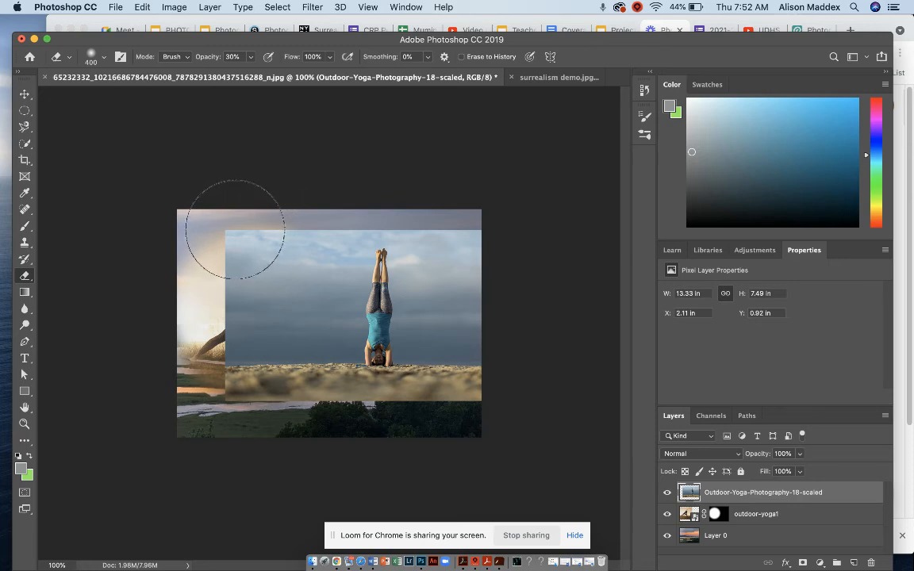
{"action": "mouse_move", "coordinate": [235, 229]}
{"action": "left_mouse_down"}
{"action": "mouse_move", "coordinate": [208, 203]}
{"action": "mouse_move", "coordinate": [271, 203]}
{"action": "mouse_move", "coordinate": [278, 192]}
{"action": "mouse_move", "coordinate": [210, 196]}
{"action": "left_mouse_up"}
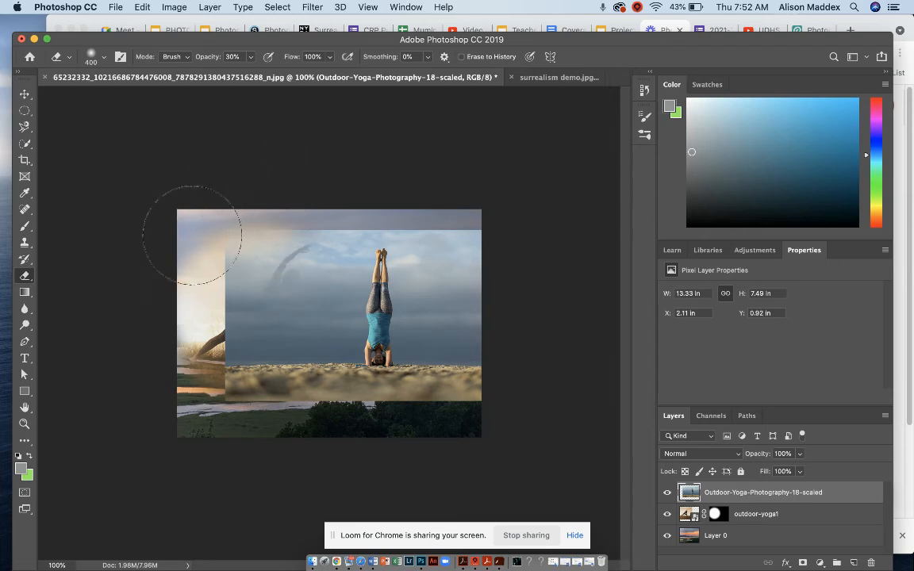
- Raise the eraser opacity to about 45% and erase the handstand photo's background and edges, keeping the figure
{"action": "left_click", "coordinate": [250, 58]}
{"action": "left_click_drag", "start_coordinate": [259, 74], "coordinate": [260, 74]}
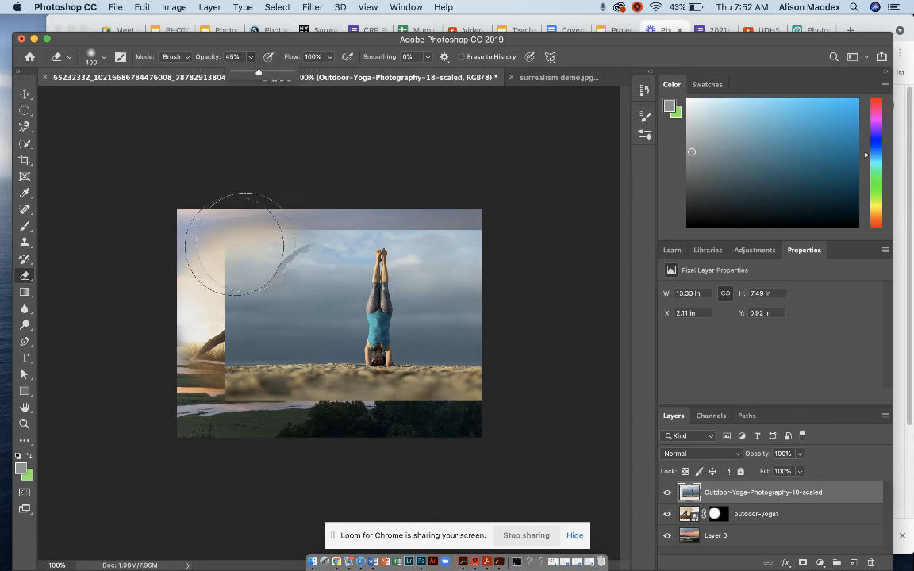
{"action": "left_click", "coordinate": [199, 261]}
{"action": "mouse_move", "coordinate": [195, 268]}
{"action": "left_mouse_down"}
{"action": "mouse_move", "coordinate": [174, 275]}
{"action": "mouse_move", "coordinate": [167, 265]}
{"action": "mouse_move", "coordinate": [188, 336]}
{"action": "mouse_move", "coordinate": [182, 403]}
{"action": "mouse_move", "coordinate": [226, 391]}
{"action": "mouse_move", "coordinate": [270, 429]}
{"action": "mouse_move", "coordinate": [285, 428]}
{"action": "mouse_move", "coordinate": [279, 443]}
{"action": "mouse_move", "coordinate": [492, 423]}
{"action": "mouse_move", "coordinate": [403, 442]}
{"action": "mouse_move", "coordinate": [154, 419]}
{"action": "mouse_move", "coordinate": [193, 350]}
{"action": "mouse_move", "coordinate": [183, 326]}
{"action": "mouse_move", "coordinate": [192, 255]}
{"action": "mouse_move", "coordinate": [188, 331]}
{"action": "mouse_move", "coordinate": [232, 197]}
{"action": "mouse_move", "coordinate": [292, 198]}
{"action": "mouse_move", "coordinate": [325, 184]}
{"action": "mouse_move", "coordinate": [365, 194]}
{"action": "mouse_move", "coordinate": [385, 186]}
{"action": "mouse_move", "coordinate": [477, 192]}
{"action": "mouse_move", "coordinate": [407, 164]}
{"action": "mouse_move", "coordinate": [387, 185]}
{"action": "mouse_move", "coordinate": [330, 184]}
{"action": "mouse_move", "coordinate": [359, 168]}
{"action": "mouse_move", "coordinate": [512, 205]}
{"action": "mouse_move", "coordinate": [500, 196]}
{"action": "mouse_move", "coordinate": [457, 206]}
{"action": "mouse_move", "coordinate": [500, 206]}
{"action": "mouse_move", "coordinate": [497, 264]}
{"action": "mouse_move", "coordinate": [453, 285]}
{"action": "mouse_move", "coordinate": [459, 377]}
{"action": "mouse_move", "coordinate": [287, 383]}
{"action": "mouse_move", "coordinate": [262, 361]}
{"action": "mouse_move", "coordinate": [254, 317]}
{"action": "mouse_move", "coordinate": [277, 278]}
{"action": "mouse_move", "coordinate": [297, 282]}
{"action": "mouse_move", "coordinate": [265, 254]}
{"action": "left_mouse_up"}
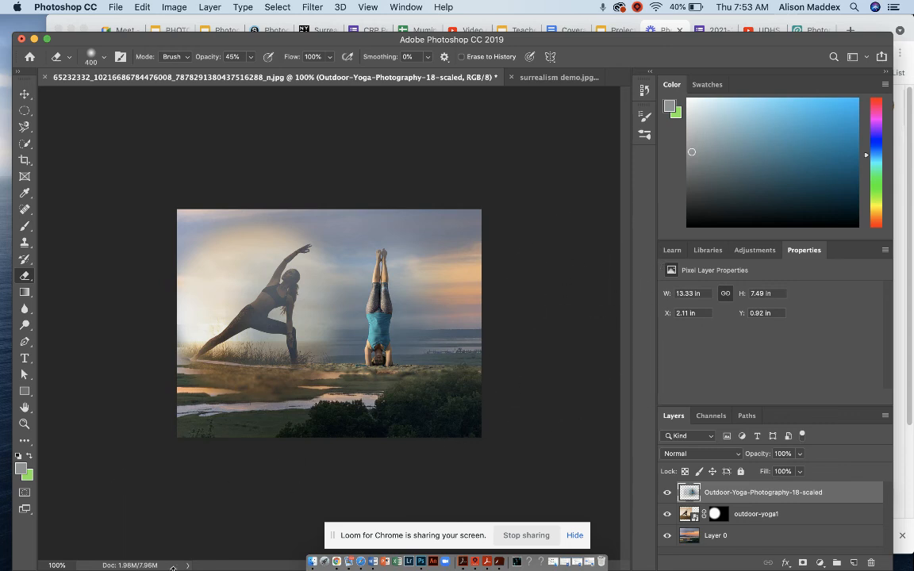
{"action": "left_click", "coordinate": [337, 561]}
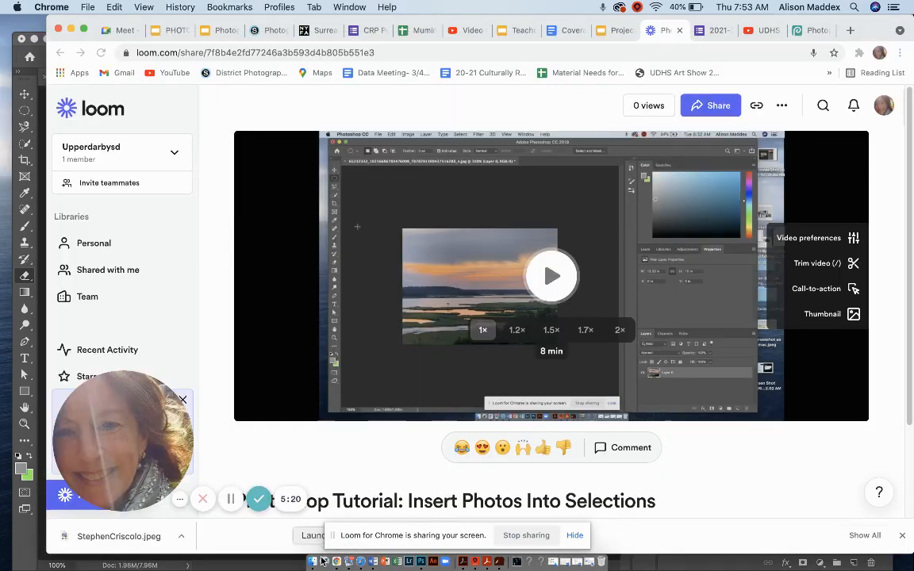